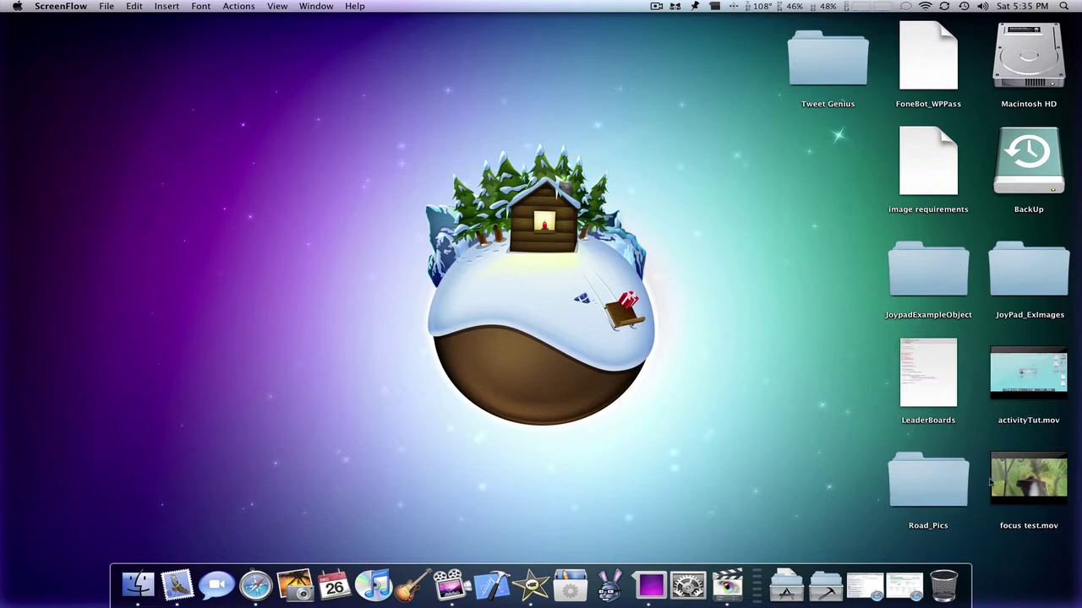
- Import focus test.mov and drag it into Sequence 1's timeline
left_click(723, 585)
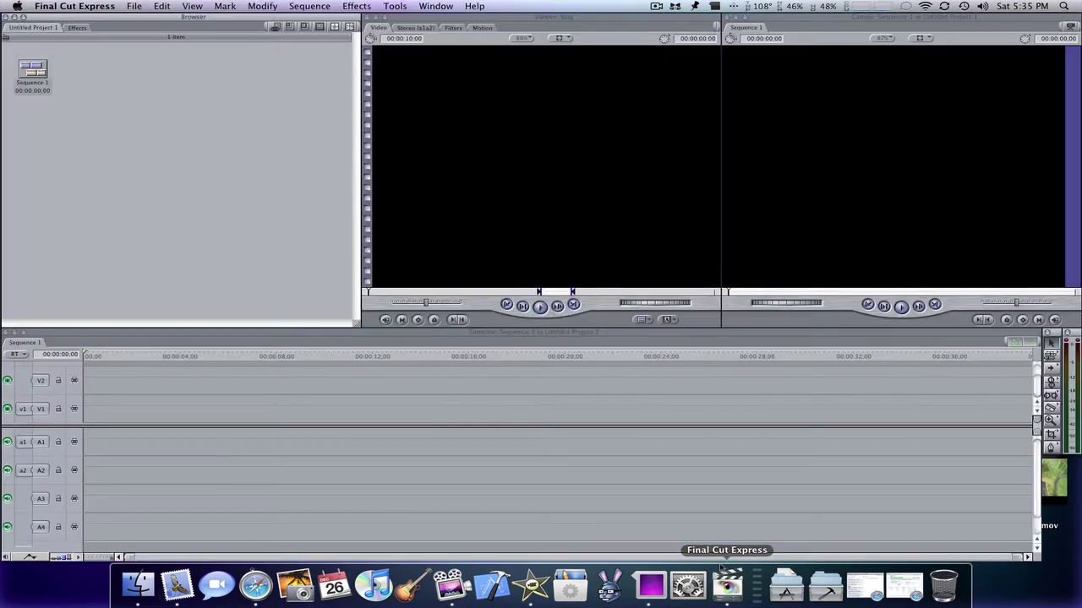
left_click(137, 6)
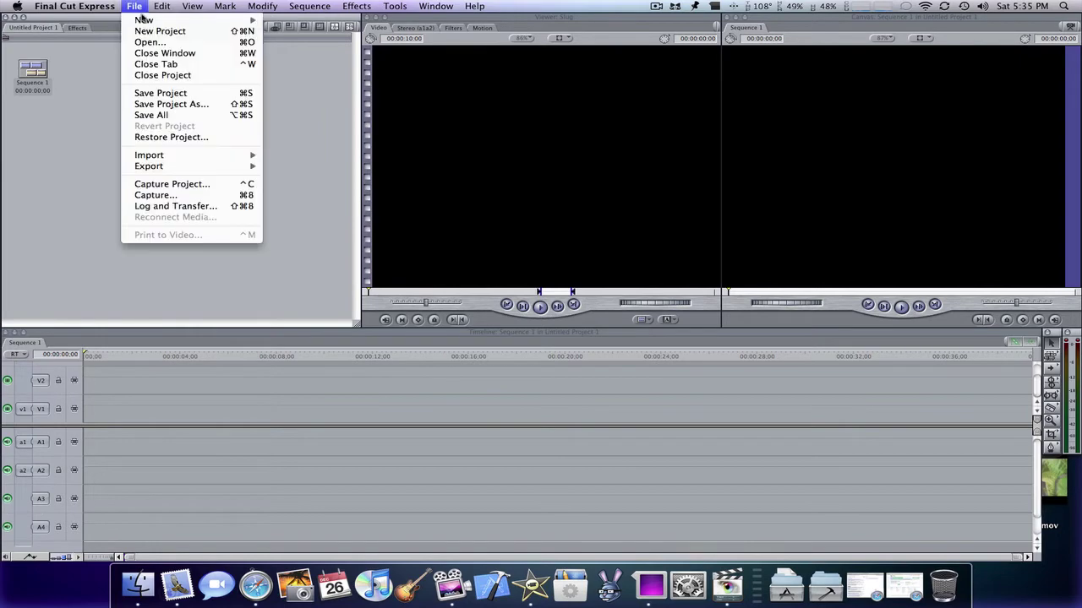
mouse_move(149, 156)
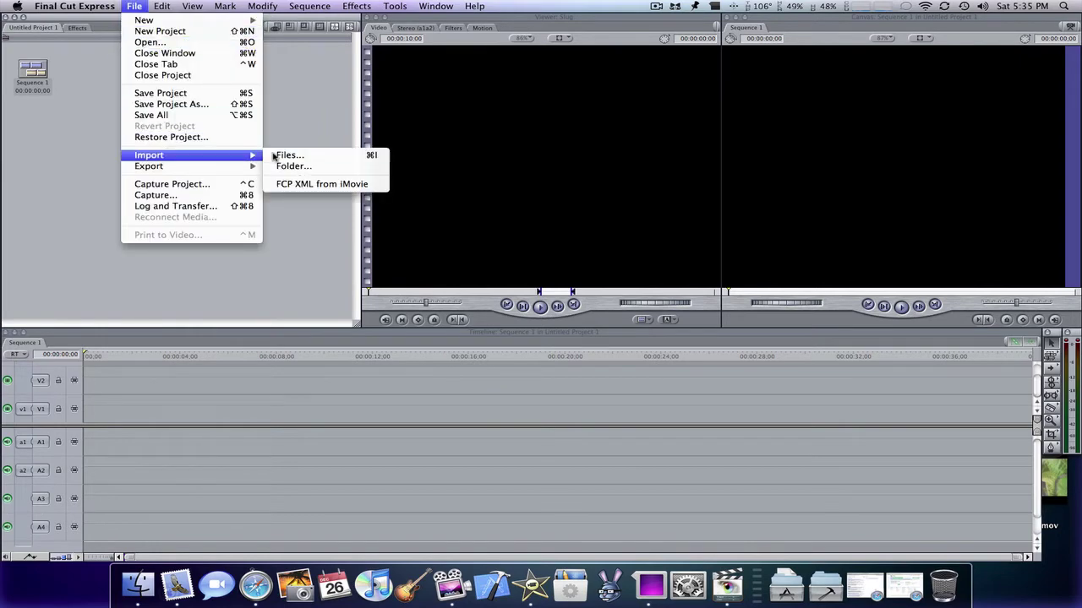
left_click(279, 156)
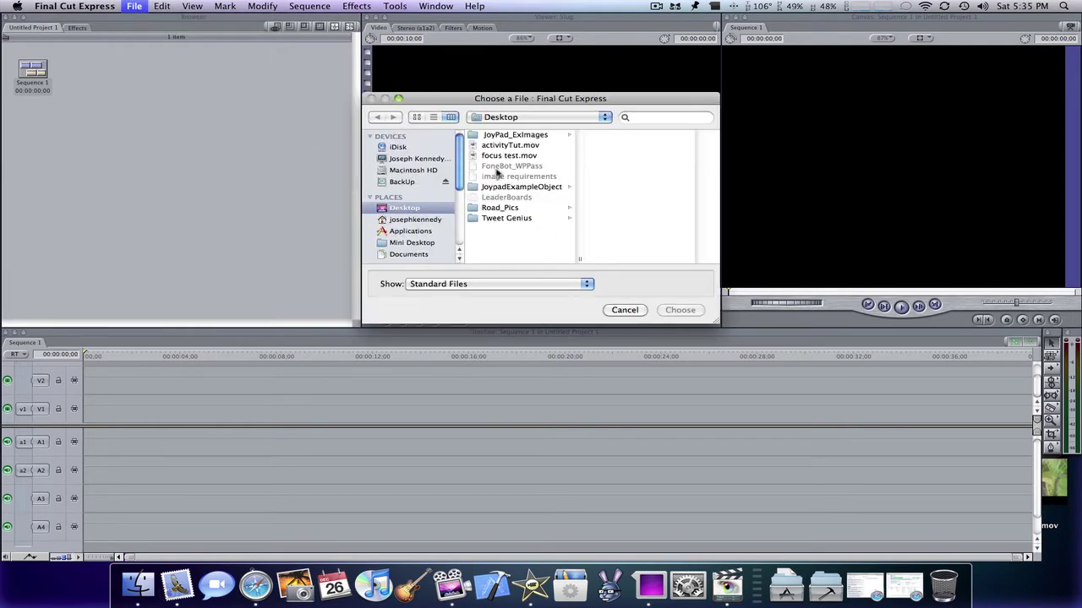
left_click(509, 156)
left_click(680, 310)
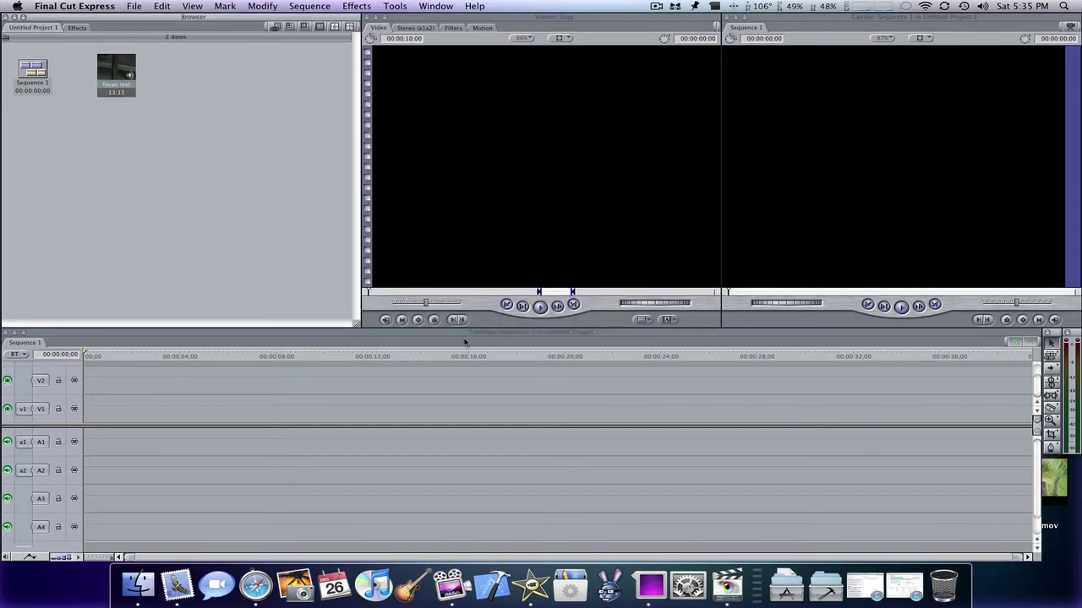
left_click_drag(119, 76, 93, 410)
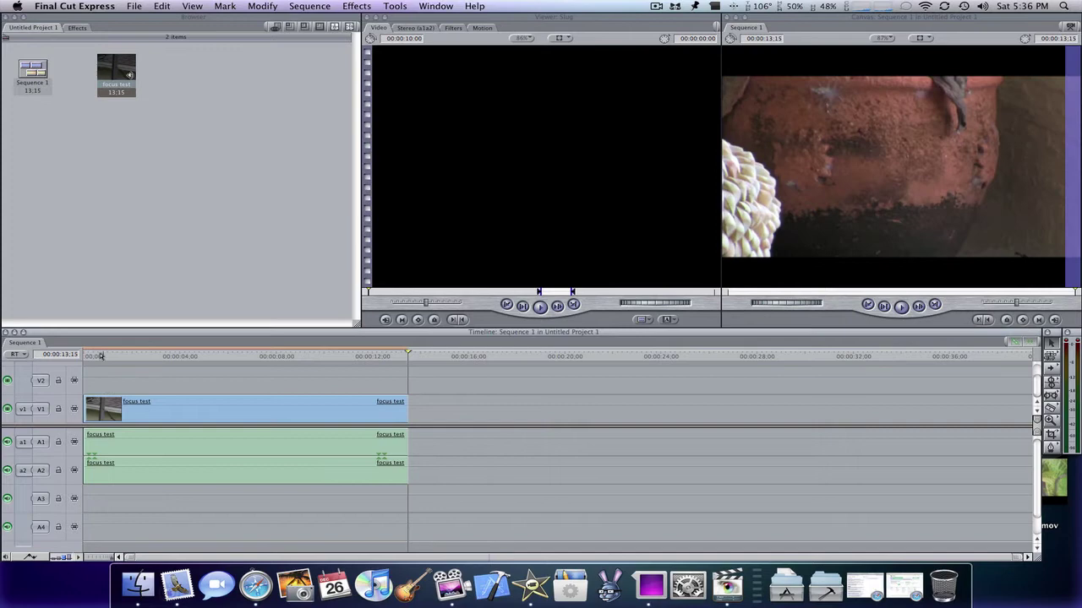
- Play the sequence from the start and mute audio tracks A1 and A2
left_click(100, 356)
key("space")
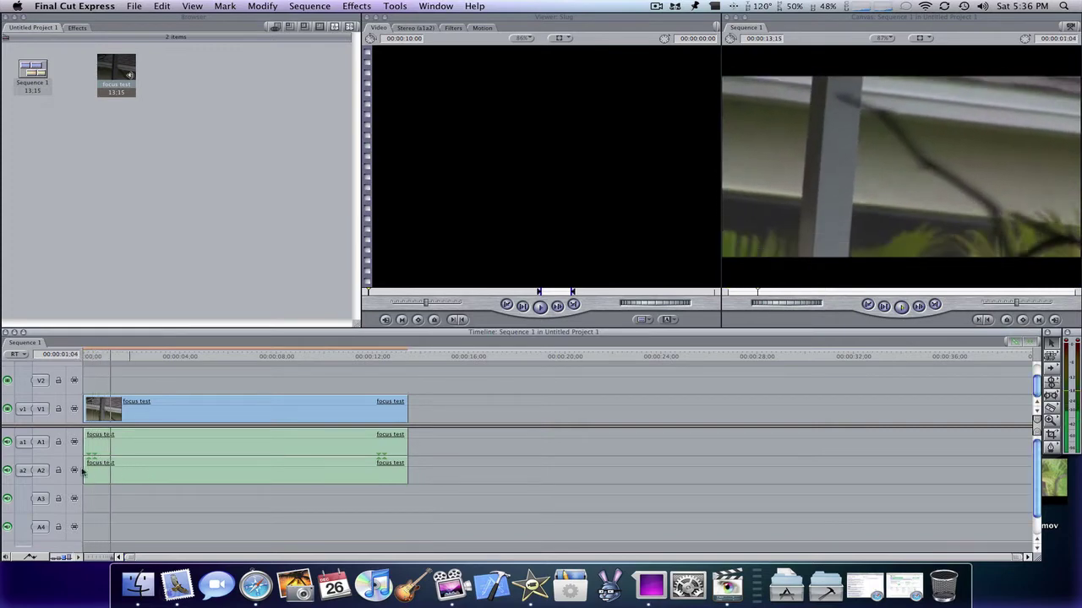
left_click(7, 442)
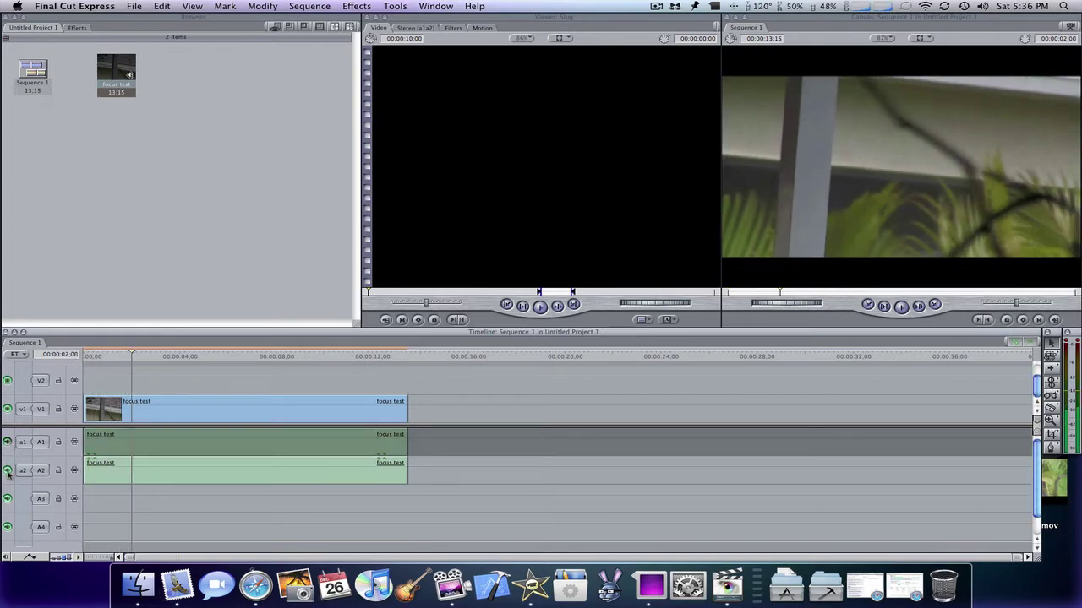
left_click(7, 471)
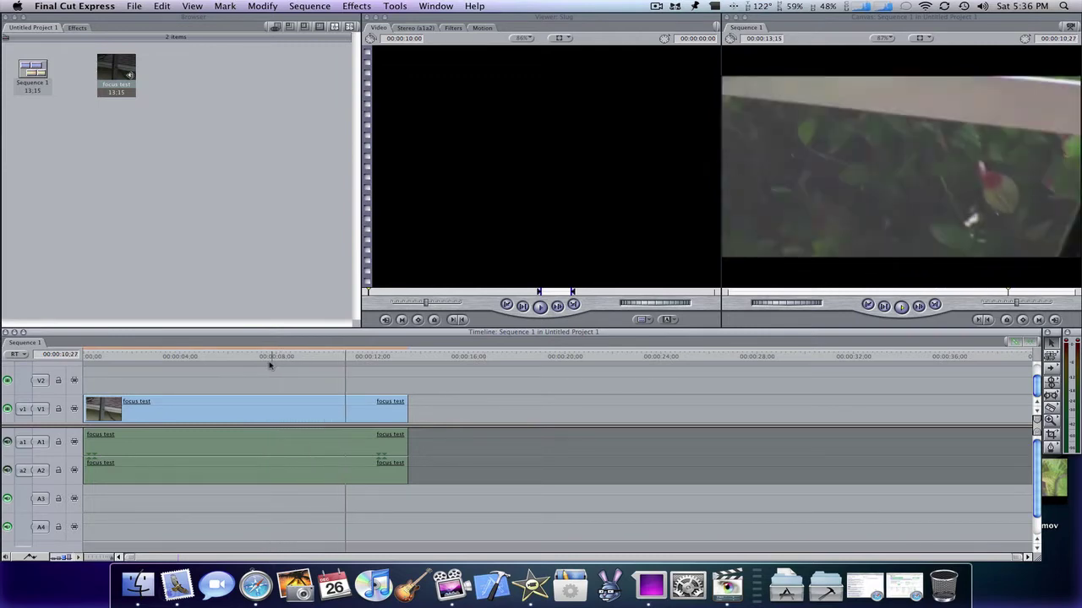
- Duplicate the focus test clip onto V2, aligned with the V1 original at the sequence start
left_click_drag(269, 364, 83, 364)
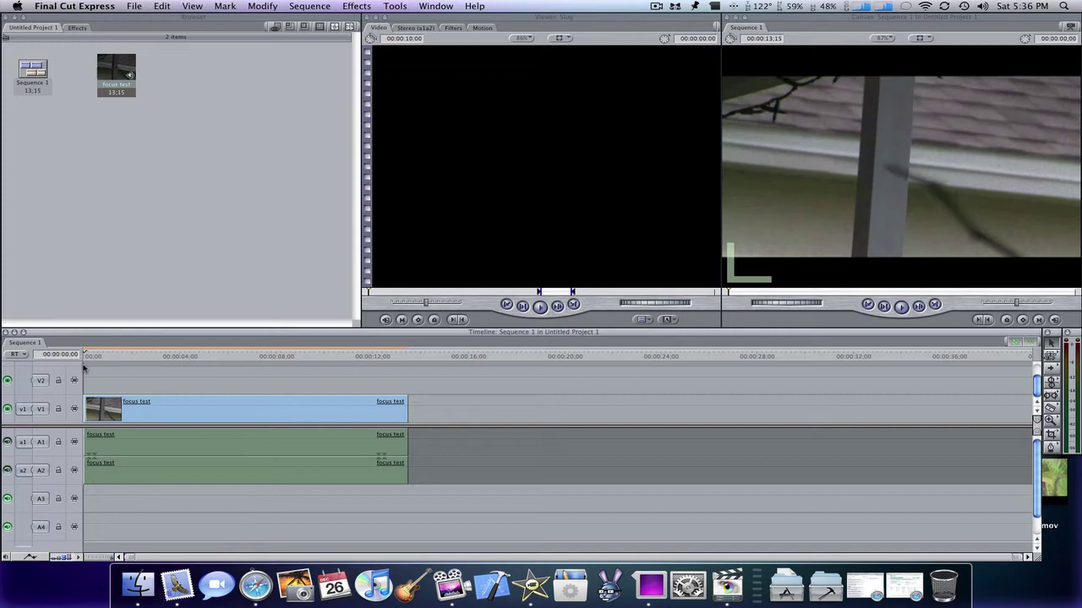
left_click(143, 415)
left_click(165, 373)
left_click(162, 407)
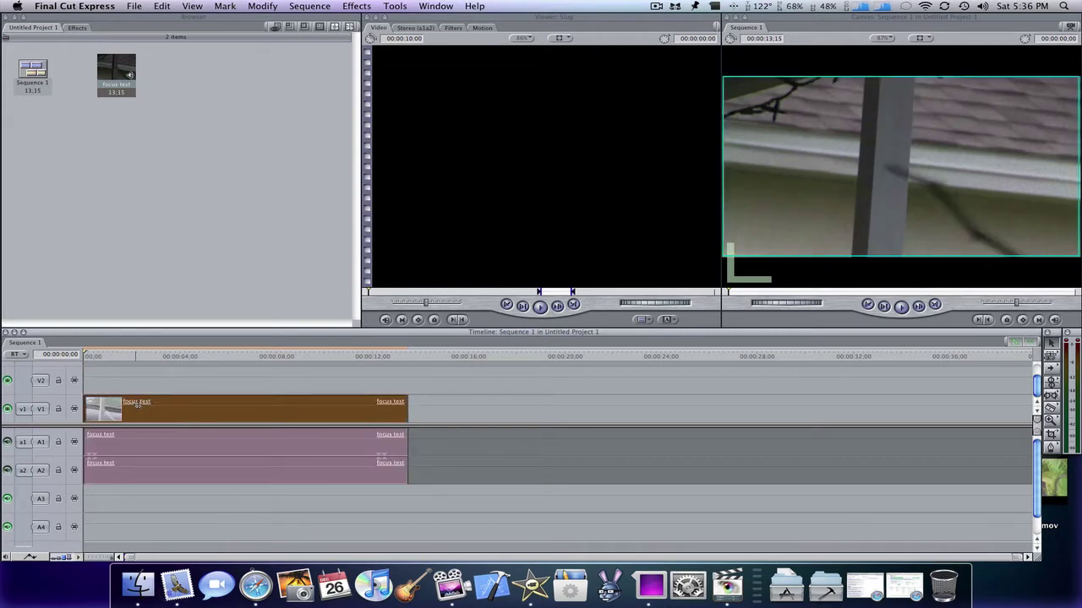
mouse_move(137, 404)
left_mouse_down()
mouse_move(158, 402)
mouse_move(157, 384)
left_mouse_up()
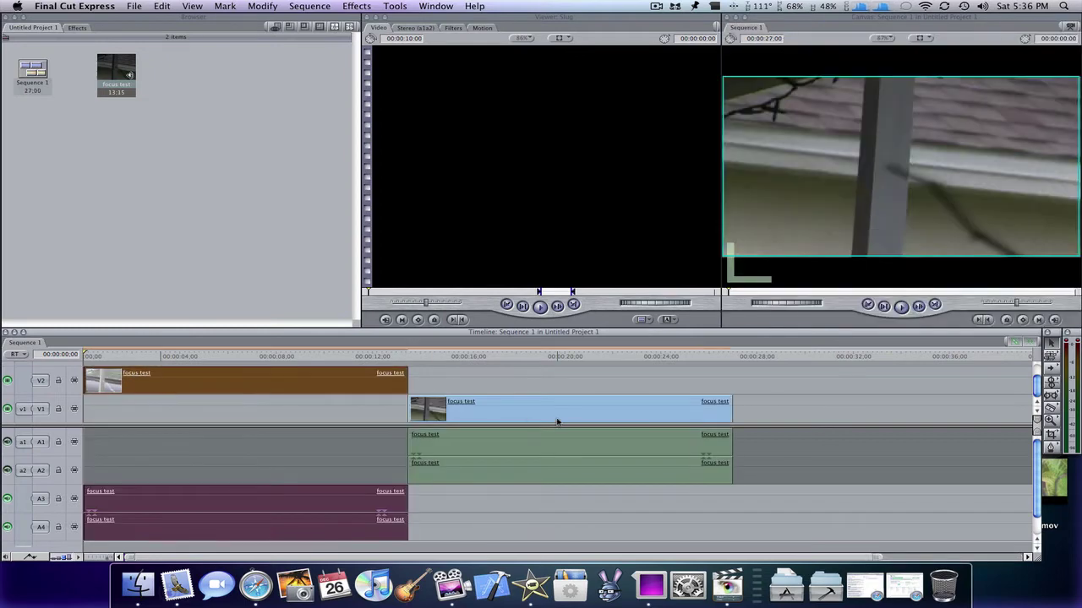
left_click_drag(553, 414, 237, 403)
- Load the upper V2 copy into the Viewer
left_click(438, 395)
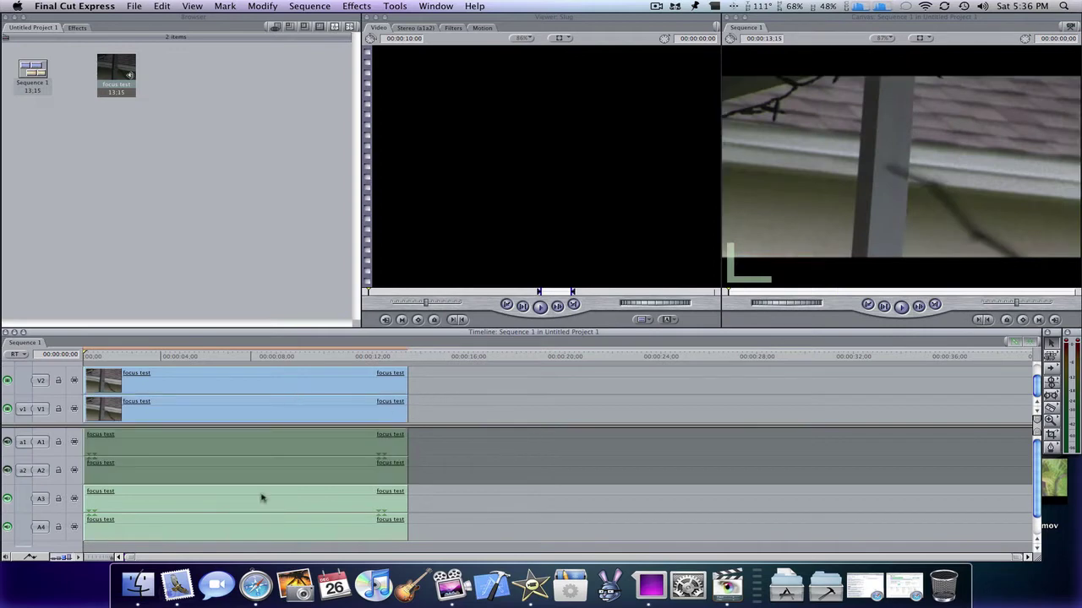
left_click(236, 379)
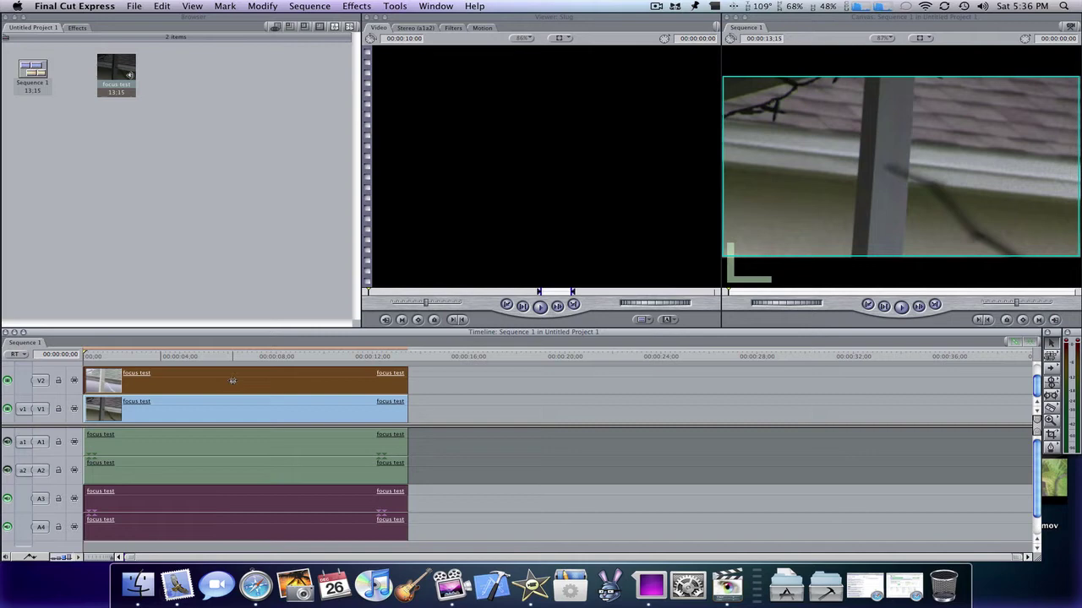
double_click(232, 381)
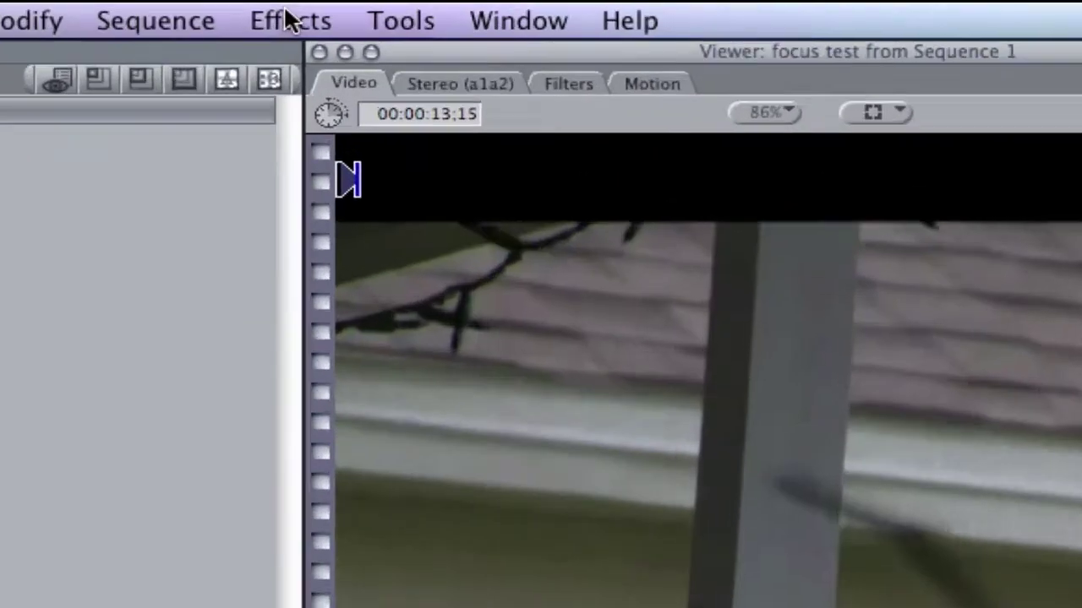
- Give the V2 copy a Color Corrector with Sat at zero and Overlay composite mode
left_click(355, 6)
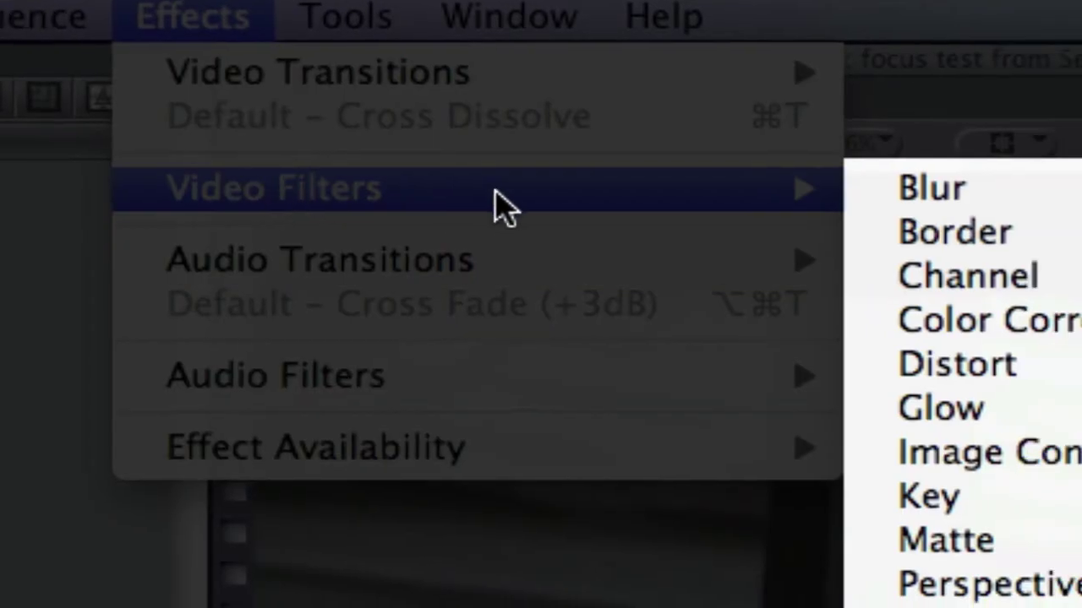
mouse_move(127, 200)
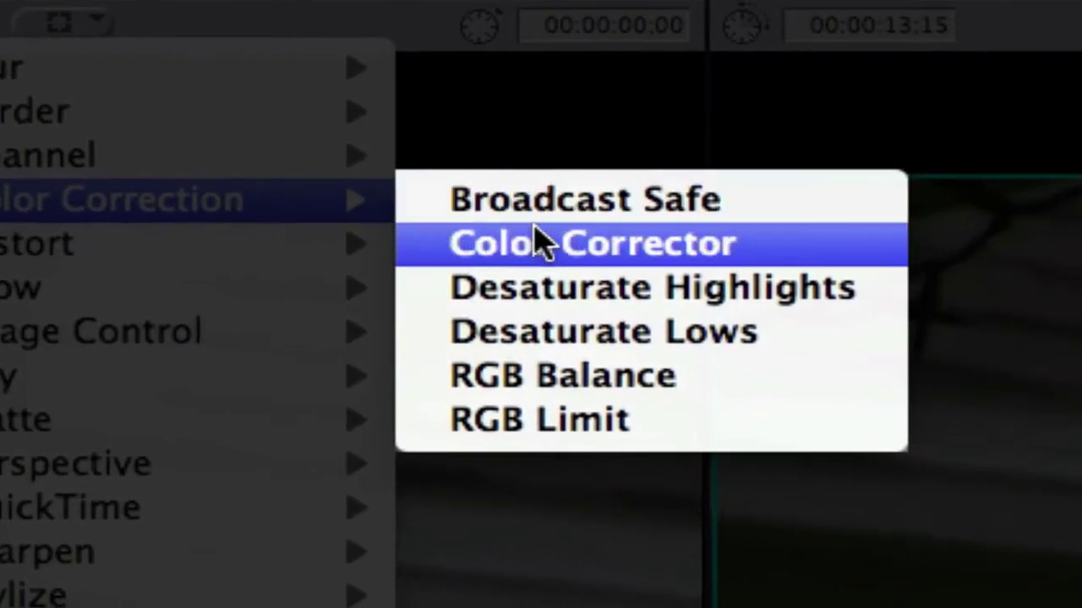
left_click(539, 242)
left_click(601, 125)
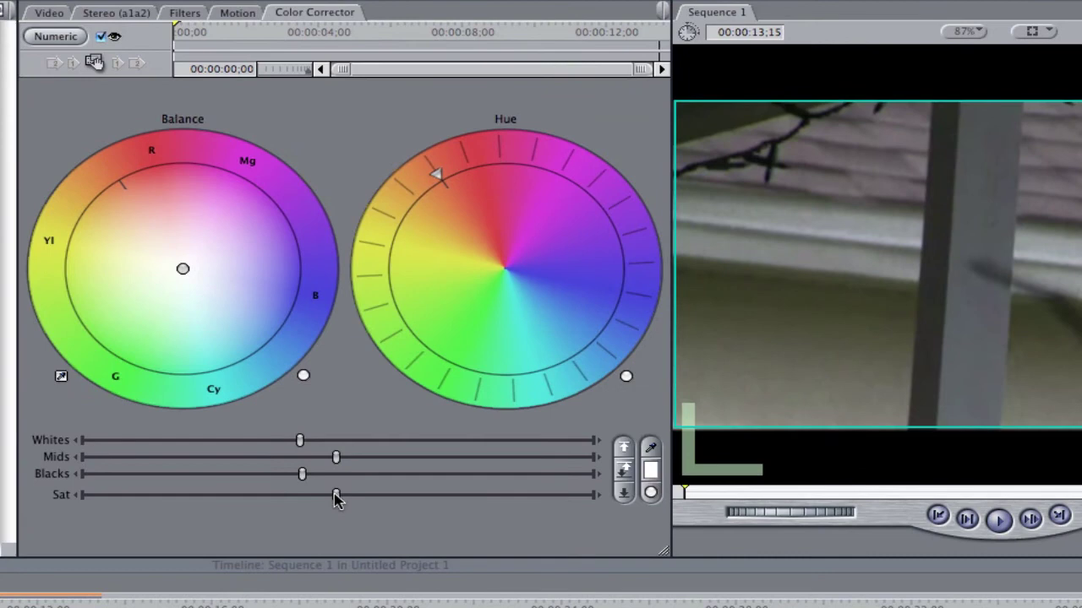
left_click_drag(335, 495, 79, 495)
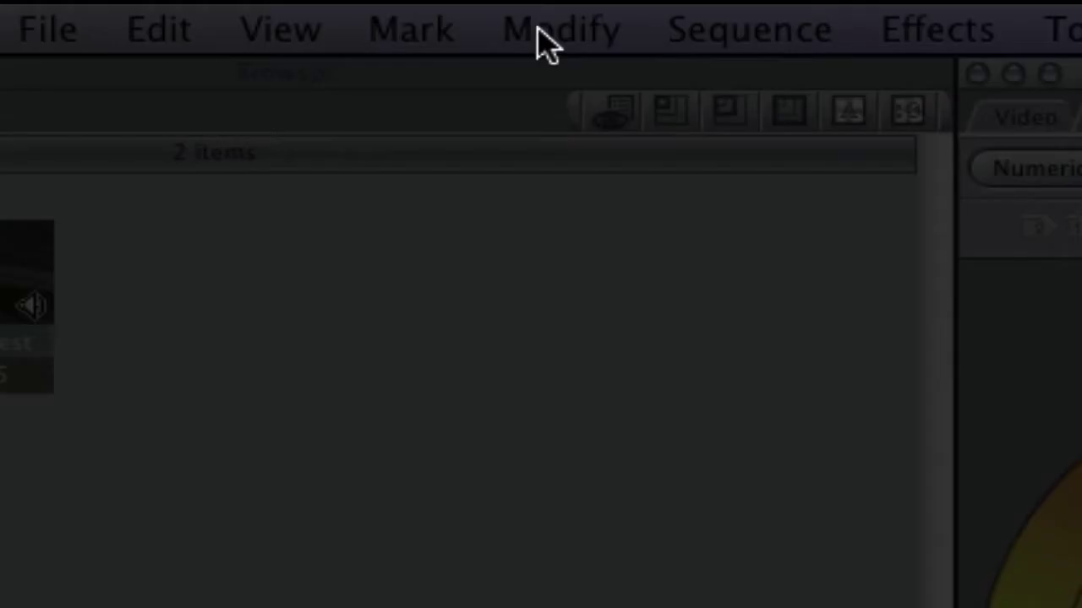
left_click(540, 42)
mouse_move(194, 361)
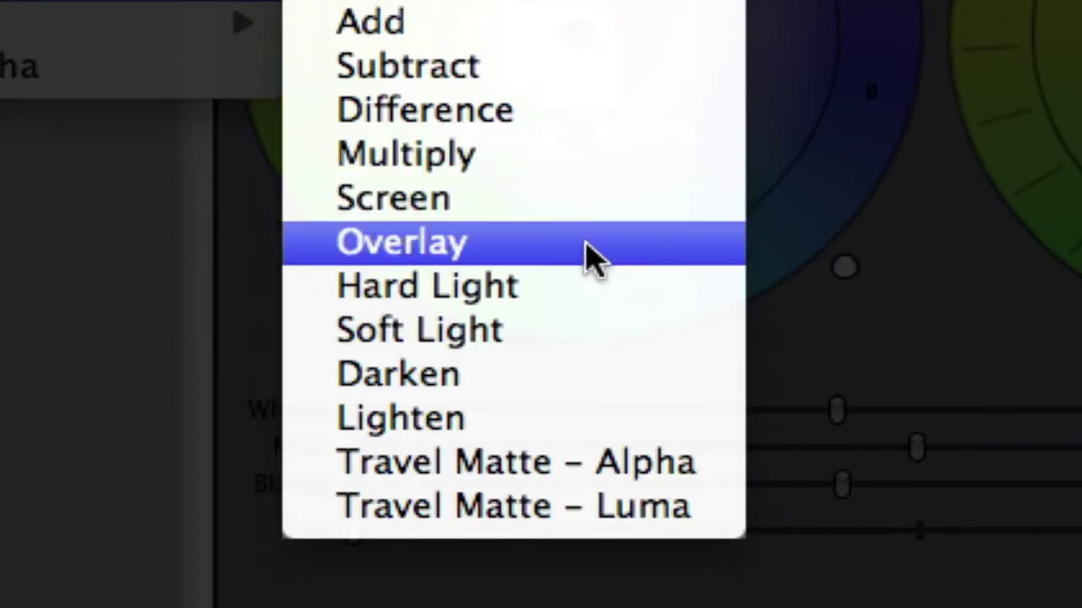
left_click(584, 243)
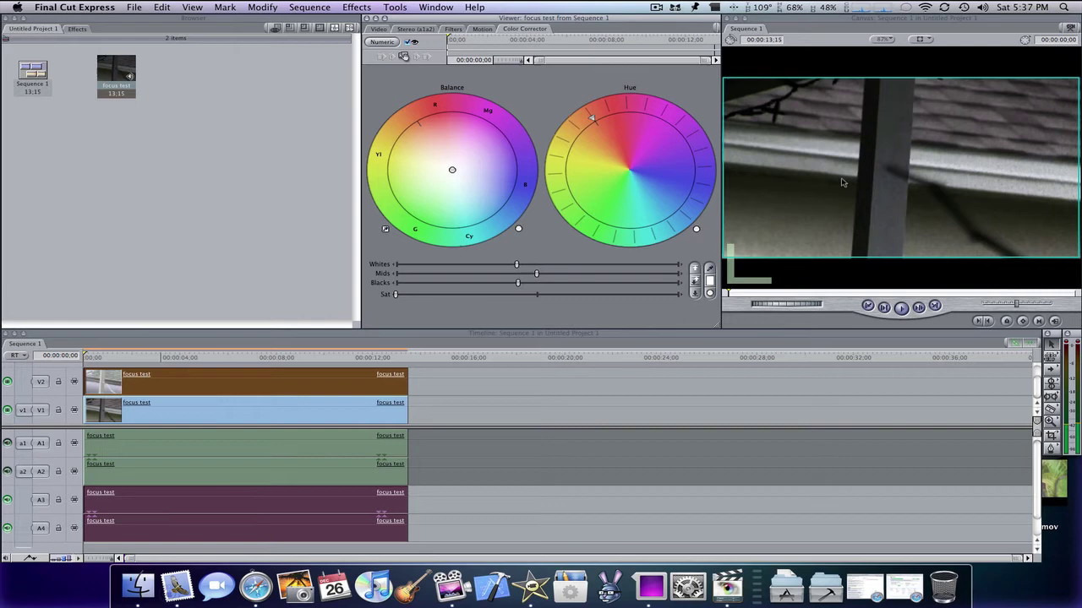
- Scrub to about six seconds and open the lower V1 focus test clip
left_click(591, 384)
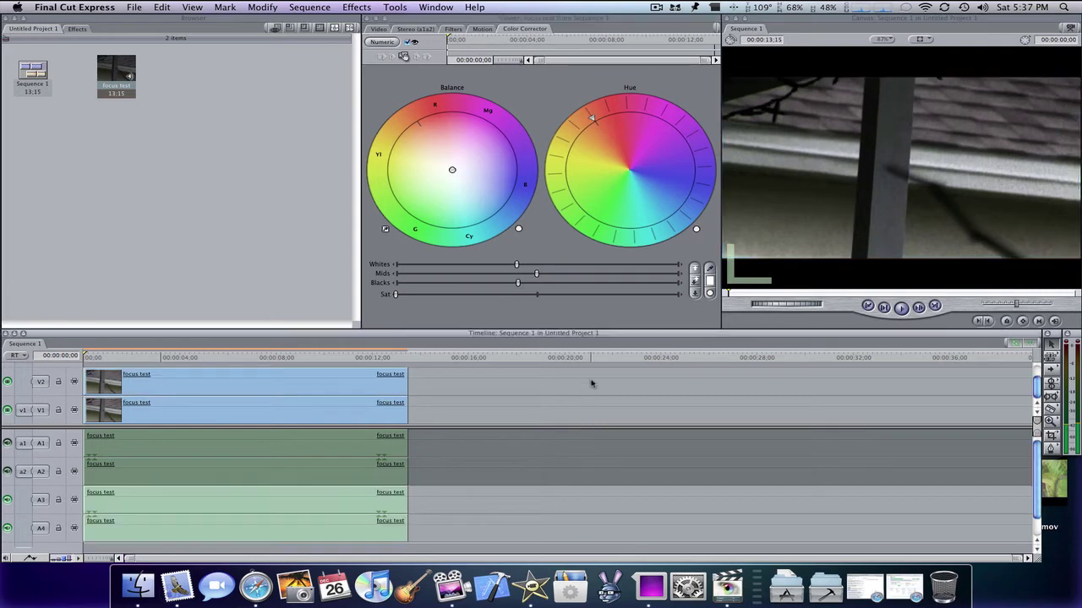
left_click(228, 359)
left_click_drag(233, 358, 279, 358)
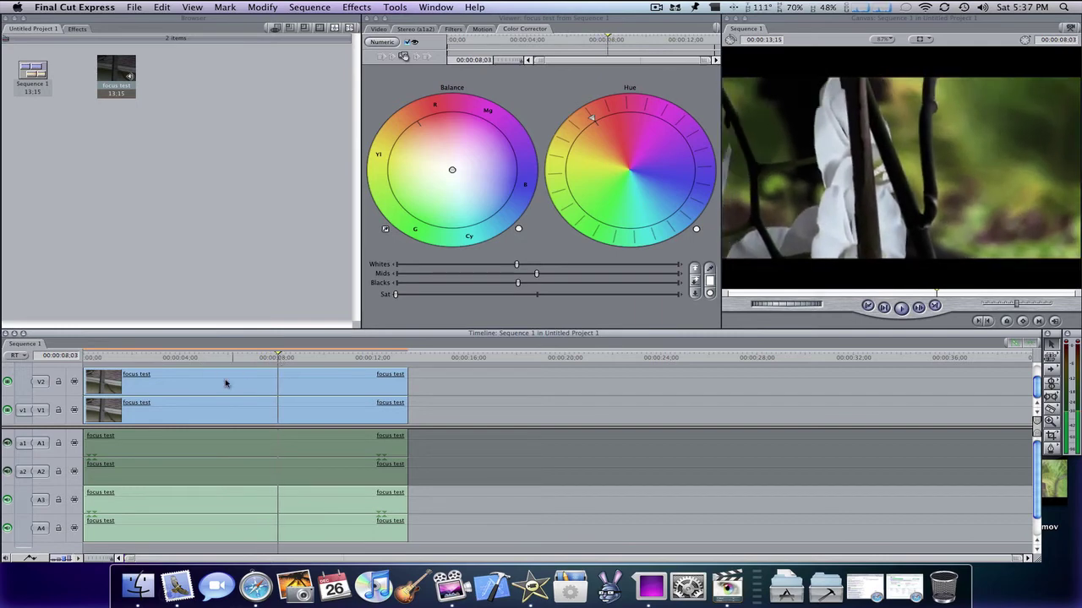
left_click(176, 460)
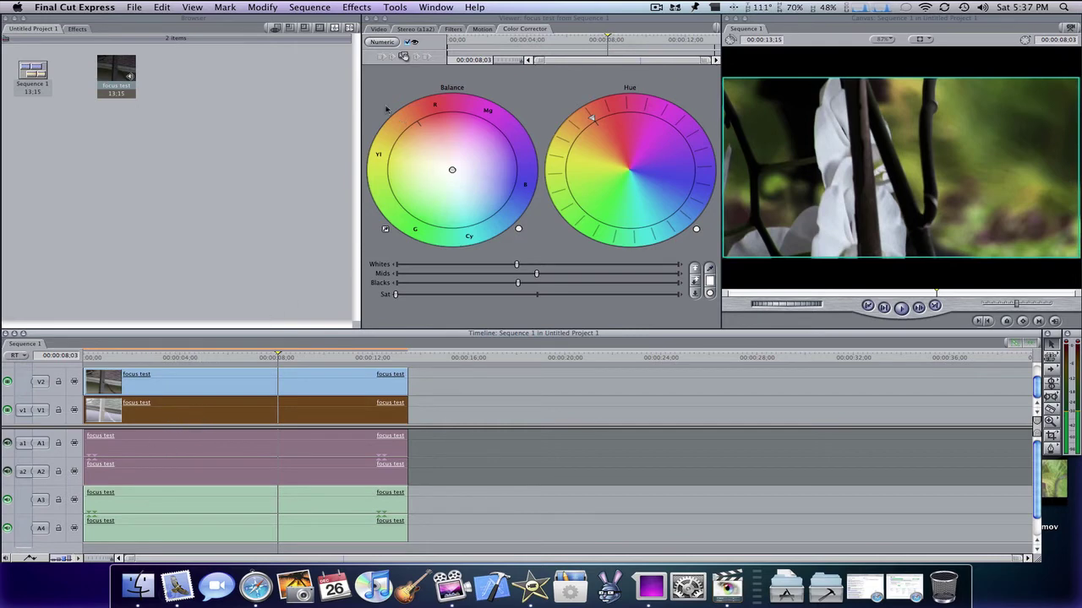
double_click(245, 419)
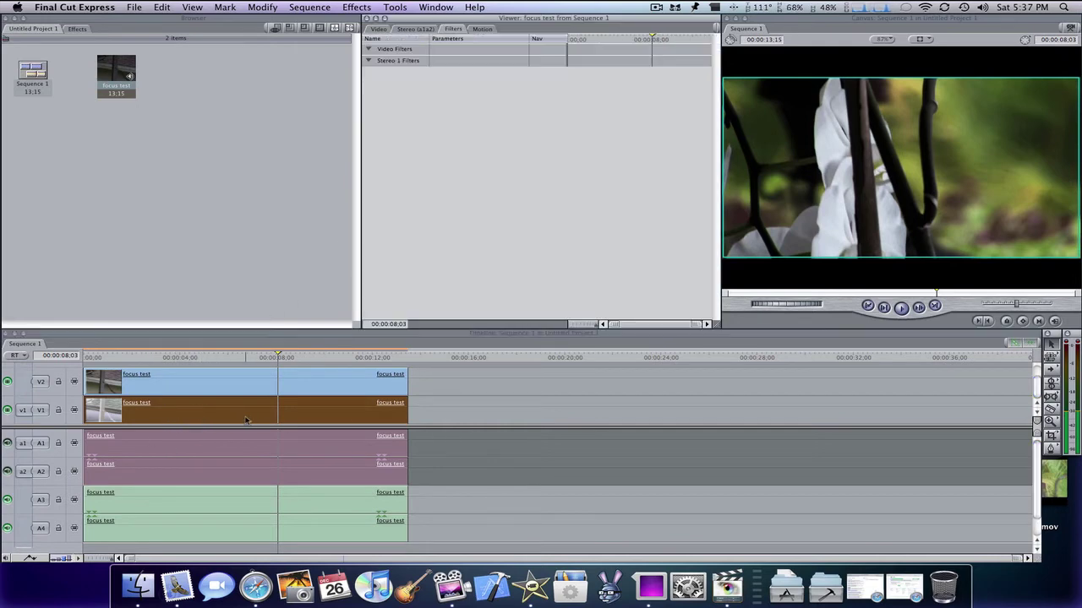
- Apply a Color Corrector to the V1 clip, dropping Sat nearly to zero and lifting Blacks
left_click(359, 7)
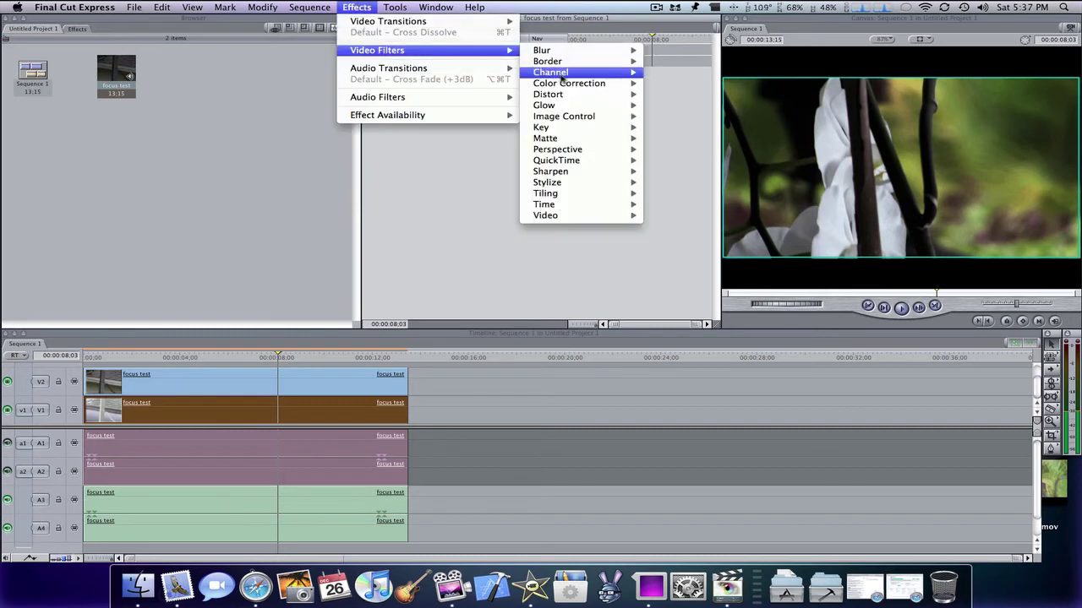
mouse_move(568, 82)
left_click(667, 95)
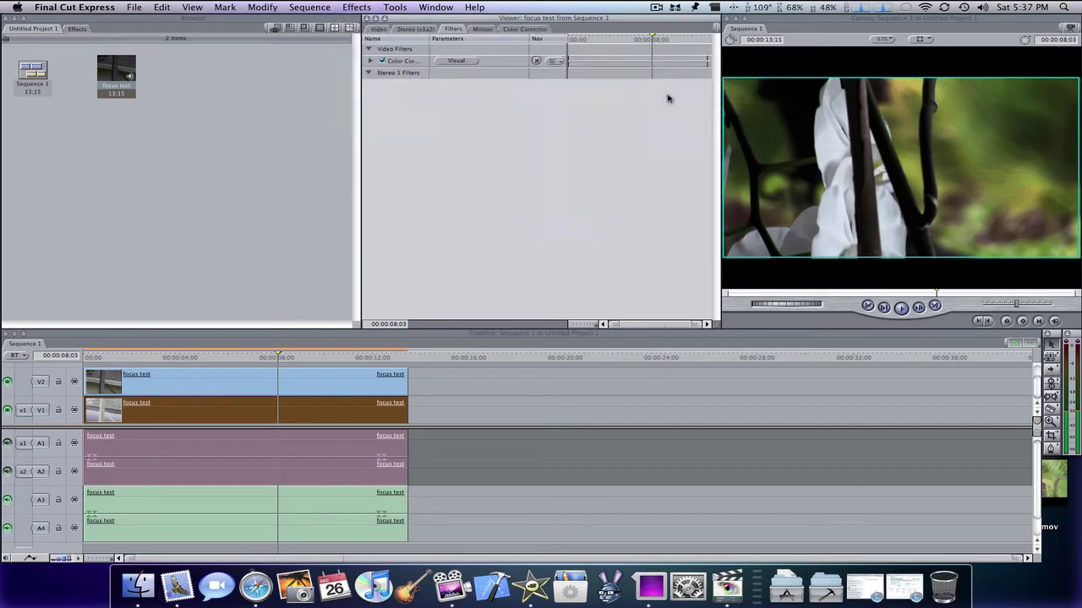
left_click(525, 28)
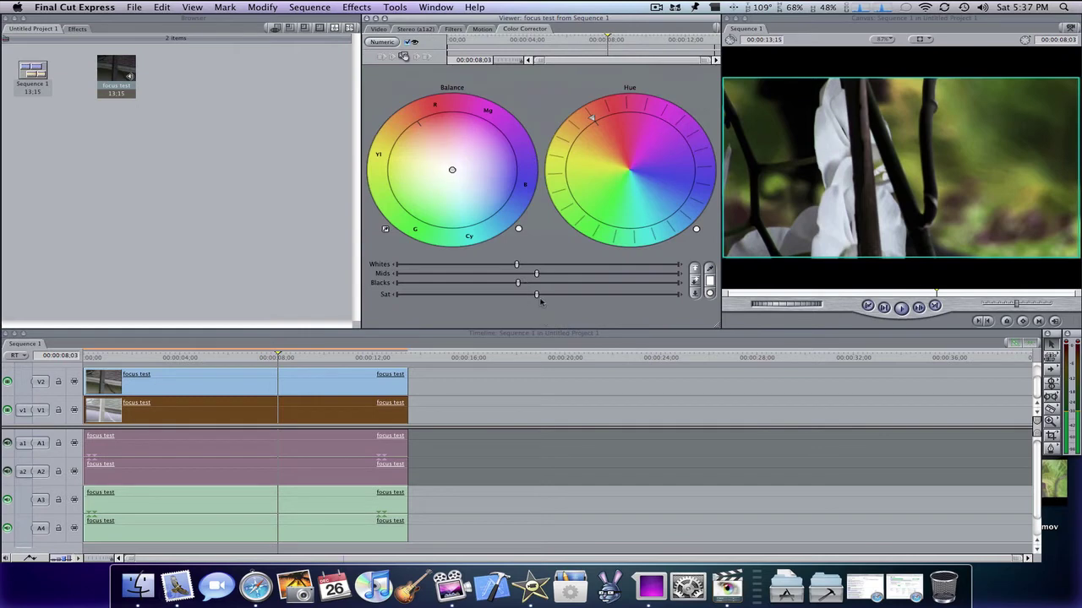
left_click_drag(536, 295, 558, 295)
mouse_move(493, 298)
left_mouse_down()
mouse_move(389, 302)
mouse_move(464, 295)
left_mouse_up()
mouse_move(523, 287)
left_mouse_down()
mouse_move(613, 290)
mouse_move(550, 289)
mouse_move(548, 274)
mouse_move(539, 285)
mouse_move(529, 265)
mouse_move(540, 265)
left_mouse_up()
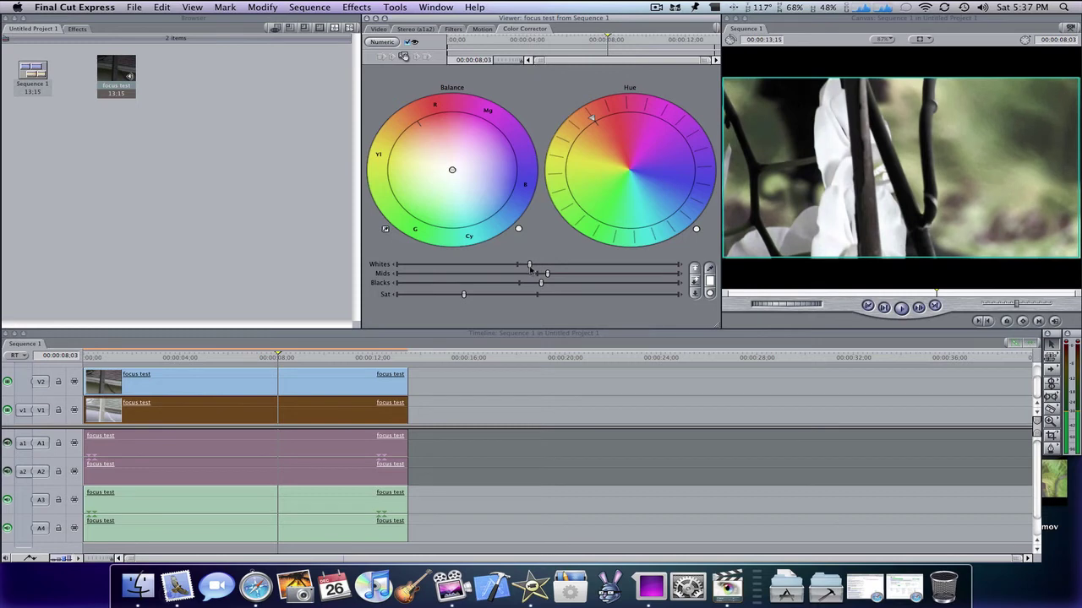
- Move the V1 focus test clip onto a new top track, realigned to the sequence start
left_click(528, 391)
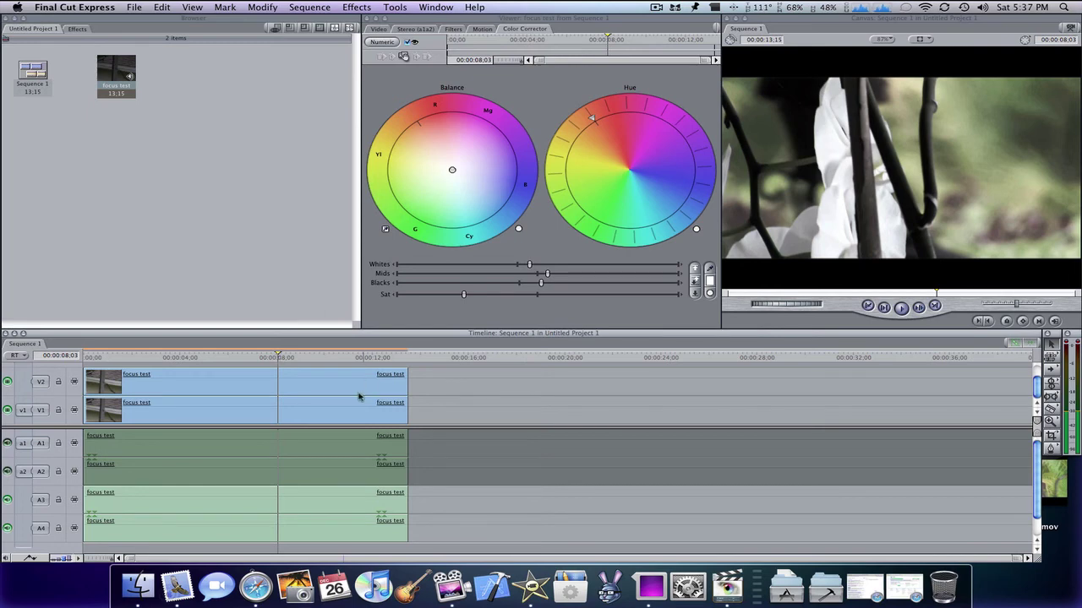
mouse_move(247, 357)
left_mouse_down()
mouse_move(156, 357)
mouse_move(320, 357)
left_mouse_up()
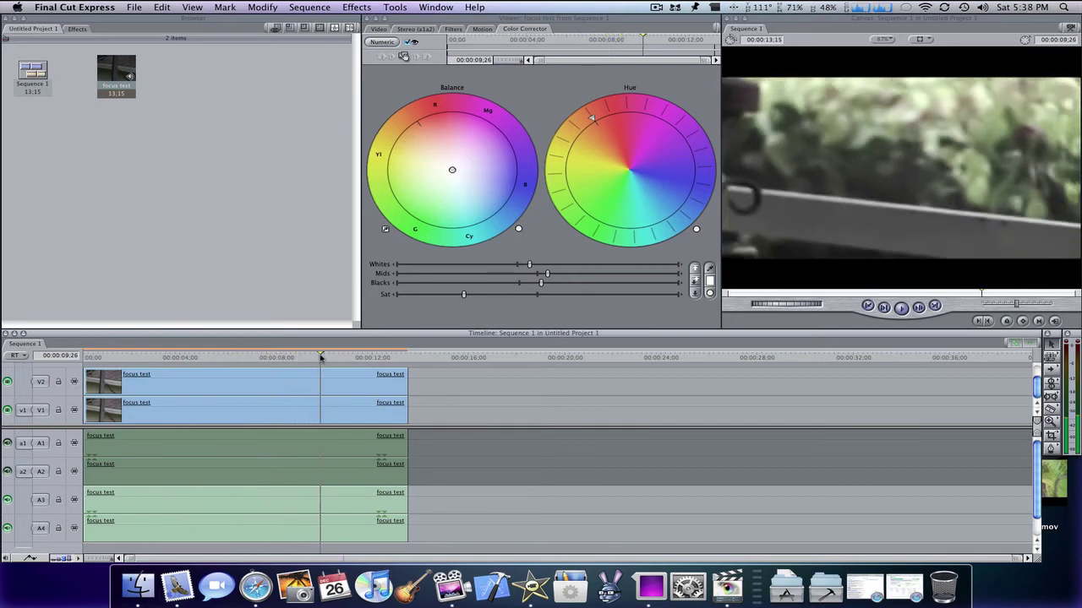
left_click(203, 409)
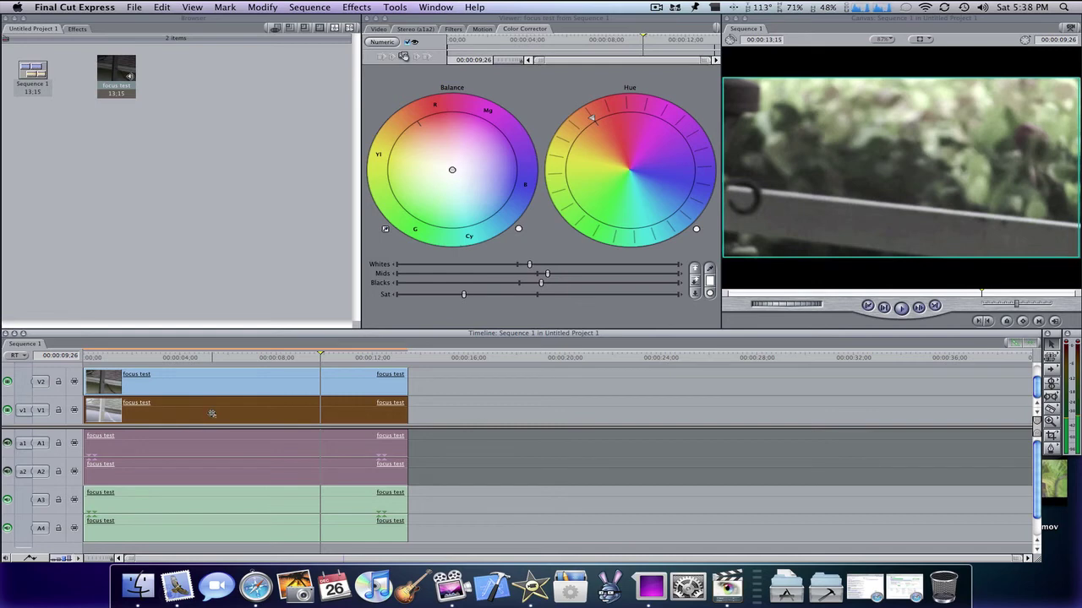
mouse_move(212, 415)
left_mouse_down()
mouse_move(203, 376)
mouse_move(435, 385)
left_mouse_up()
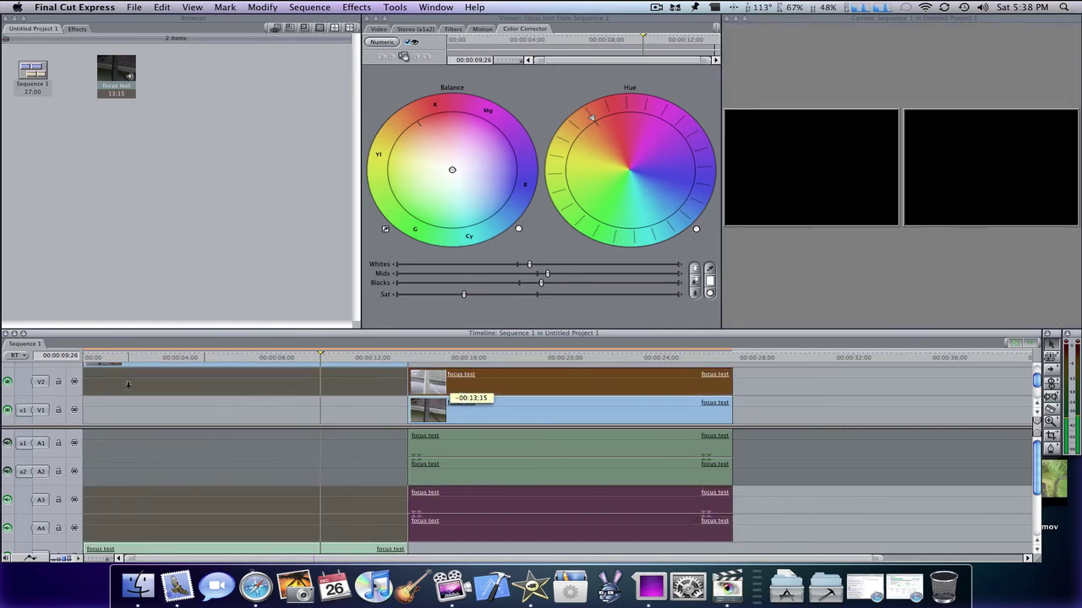
left_click_drag(435, 384, 436, 409)
key("super+z")
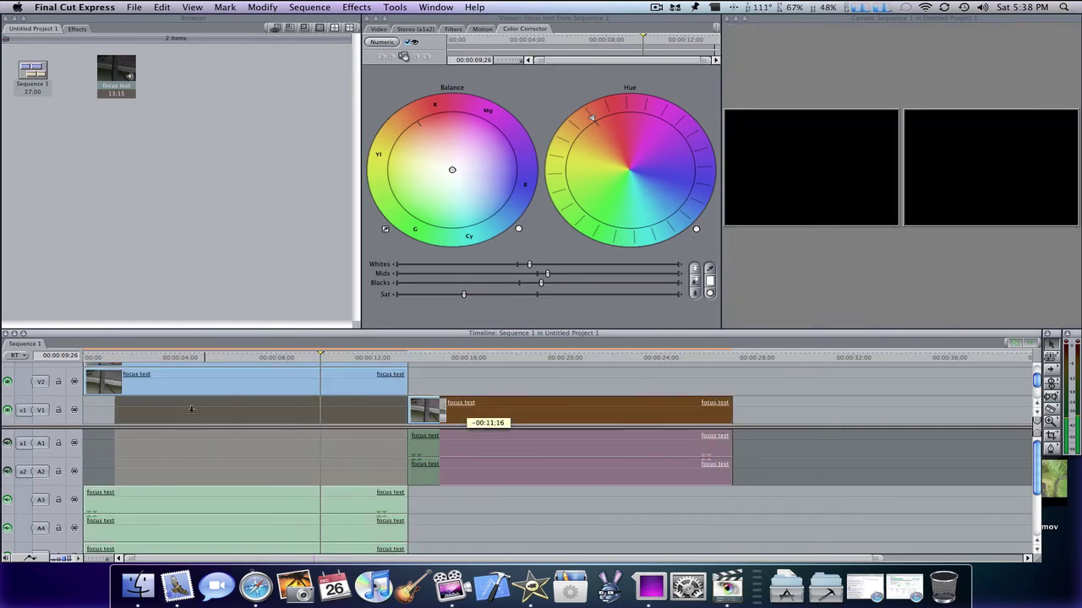
scroll(392, 406, "down", 2)
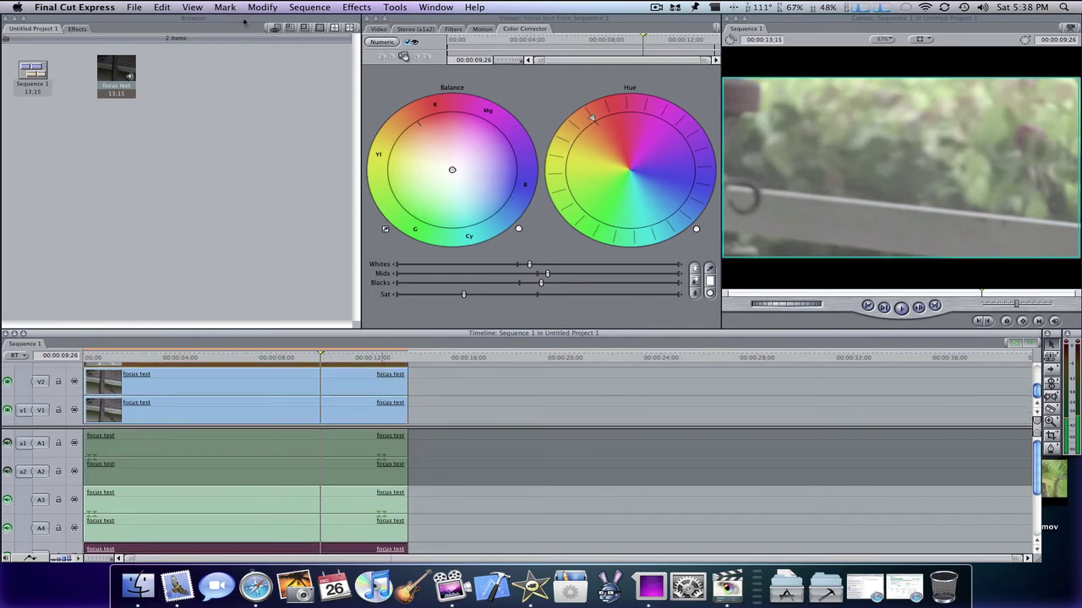
- Remove the moved clip's filters using Remove Attributes
left_click(160, 7)
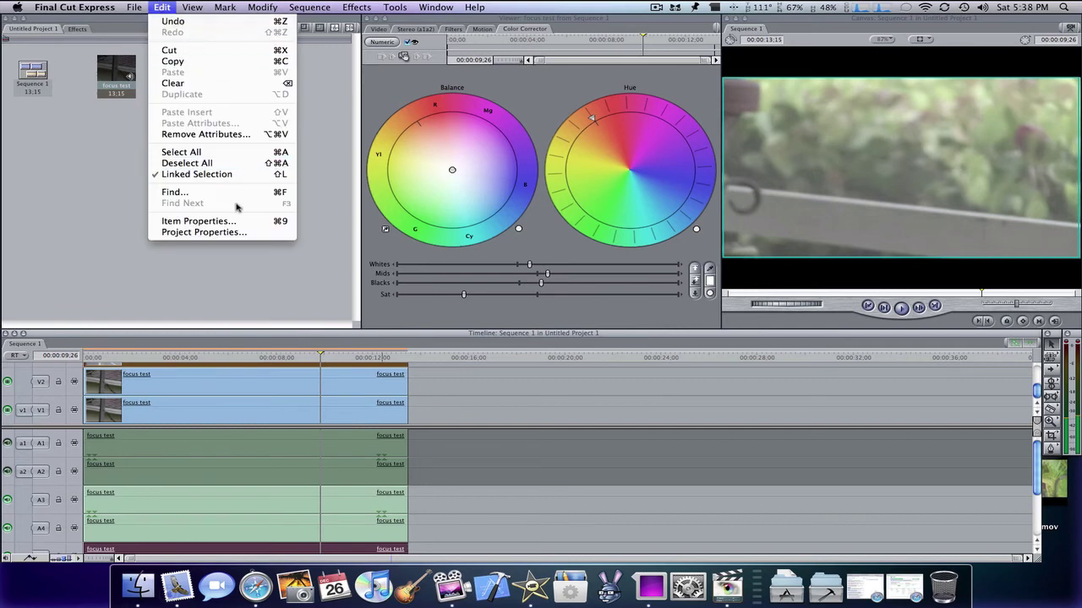
left_click(218, 135)
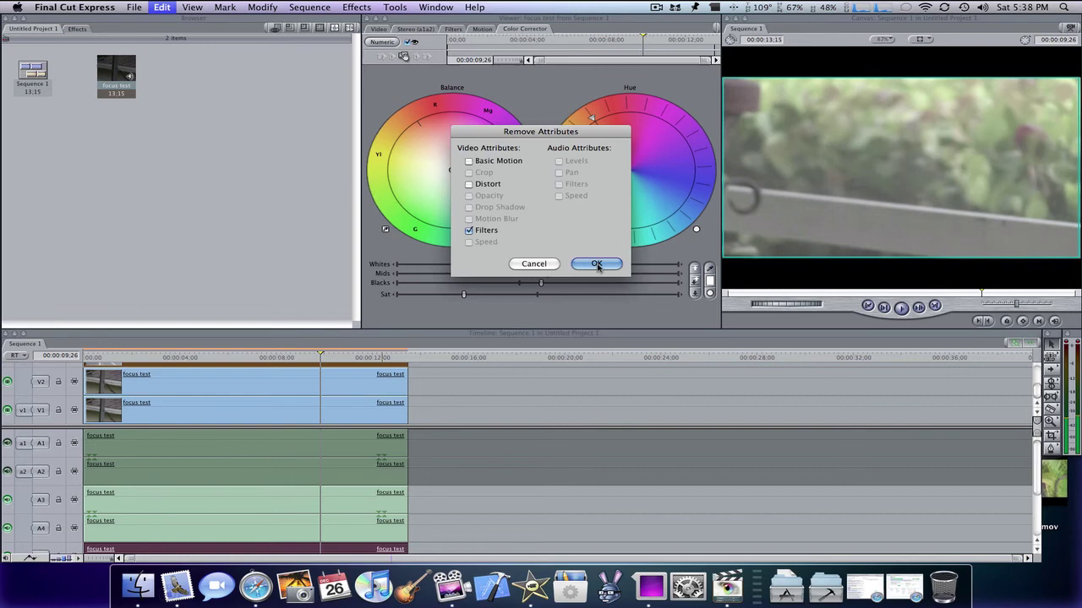
left_click(596, 263)
left_click_drag(284, 359, 110, 358)
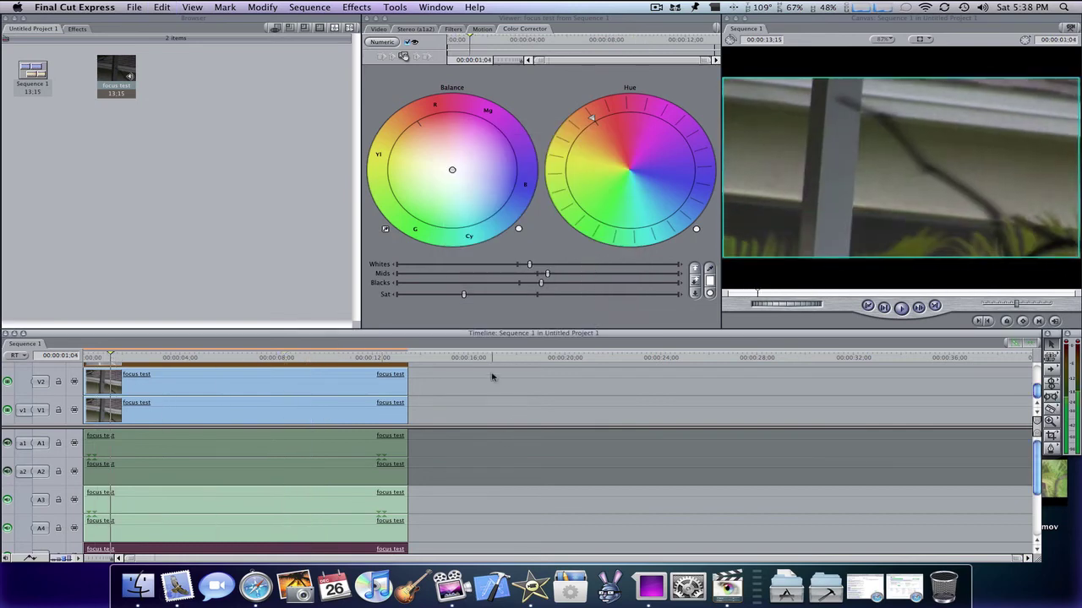
scroll(493, 377, "up", 2)
key("space")
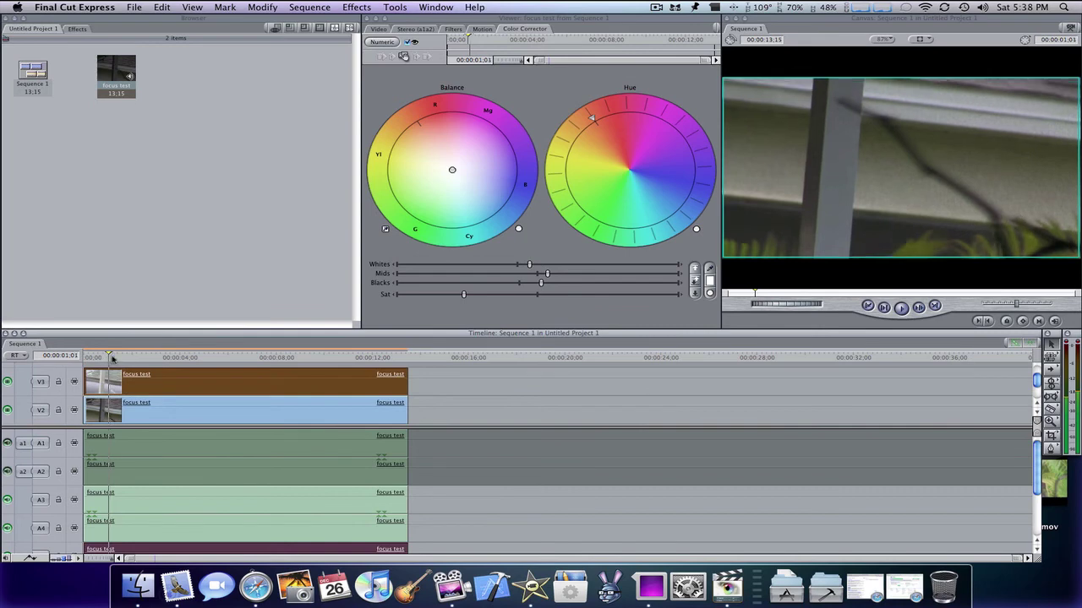
left_click_drag(168, 359, 288, 360)
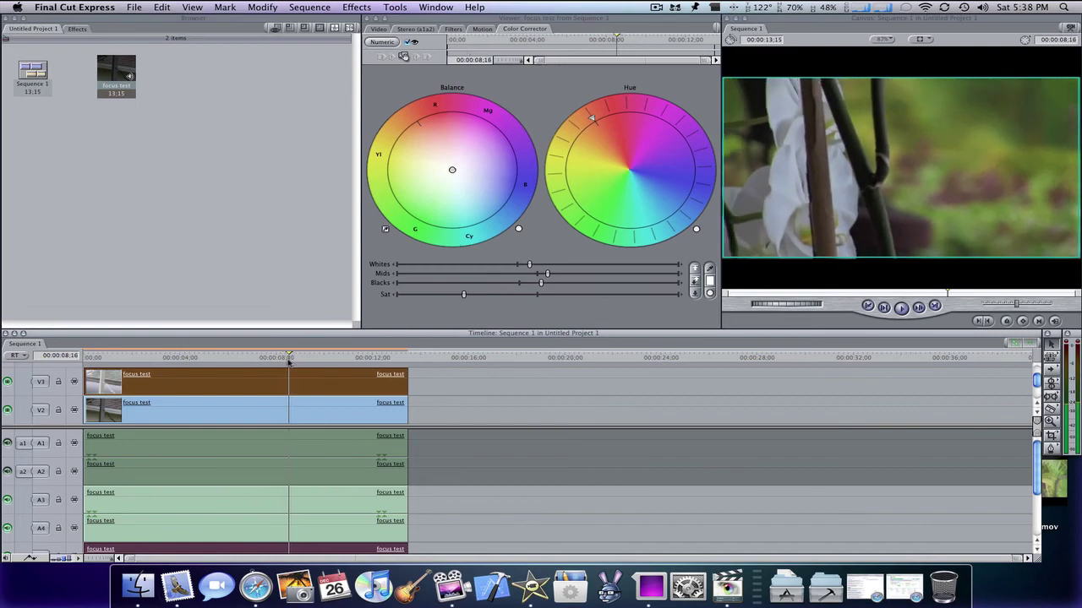